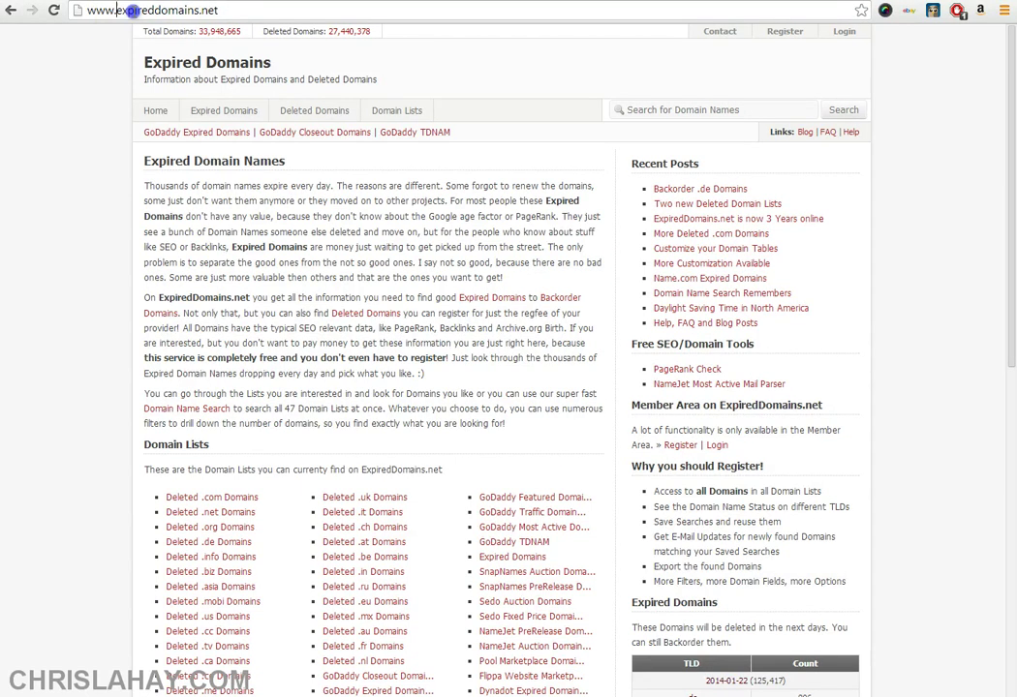
Run a domain name search for 'pasta', returning 1,471 matching domains.
left_click_drag(114, 10, 250, 9)
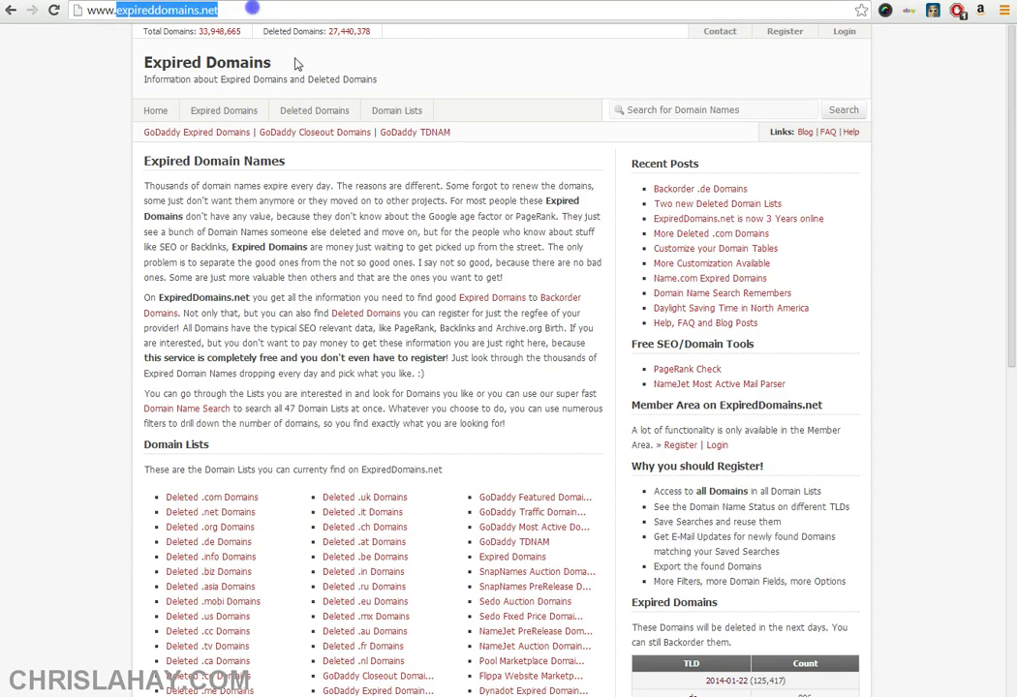
left_click(668, 109)
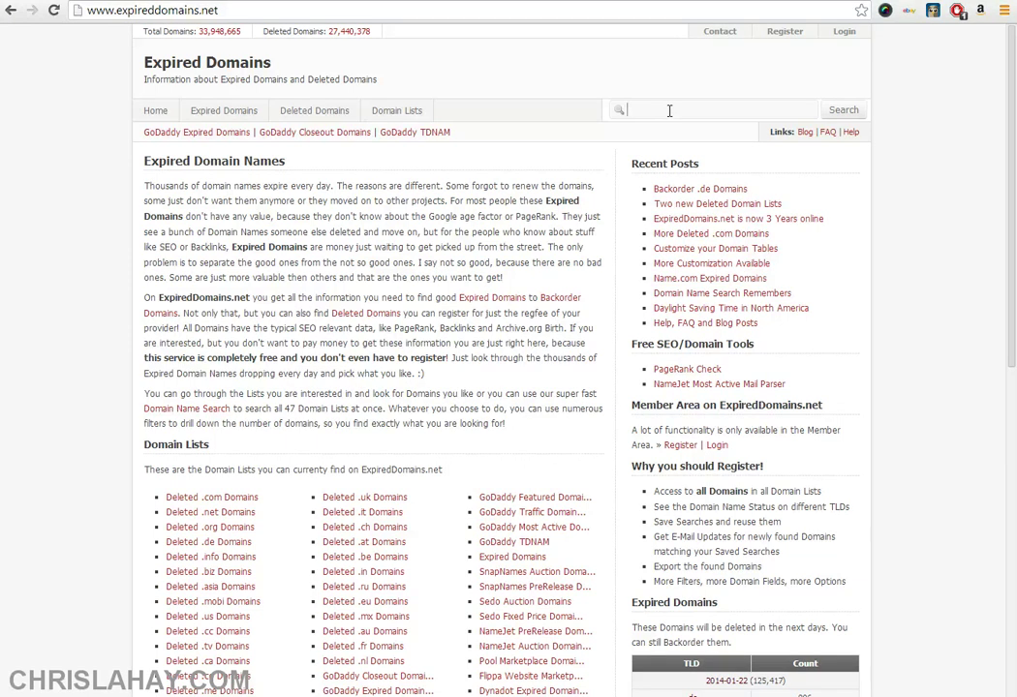
scroll(497, 189, "down", 1)
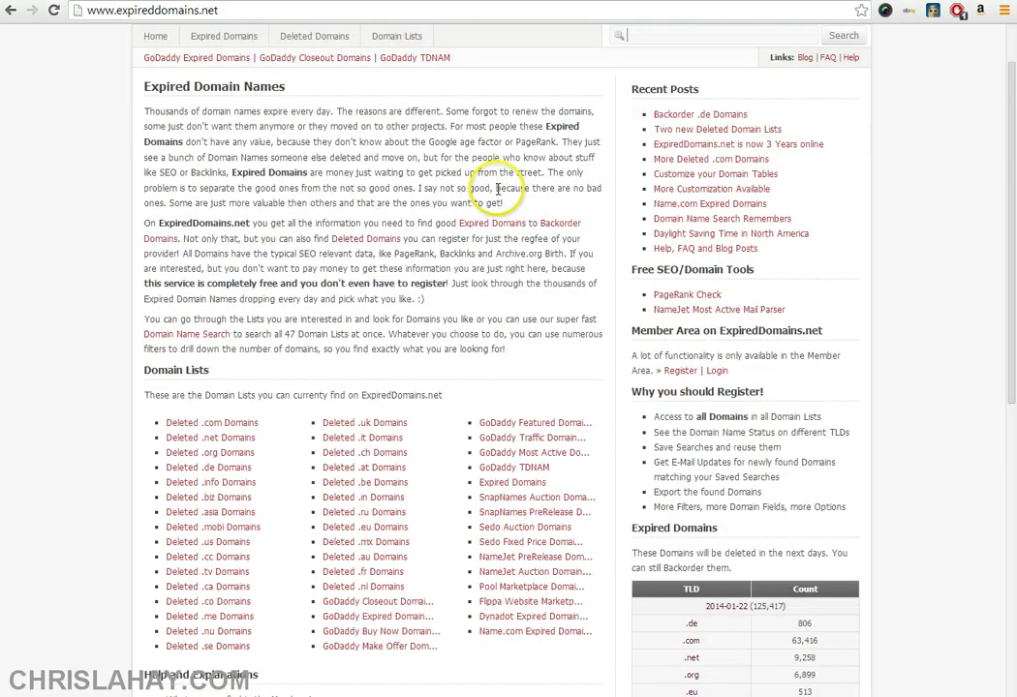
scroll(497, 189, "down", 1)
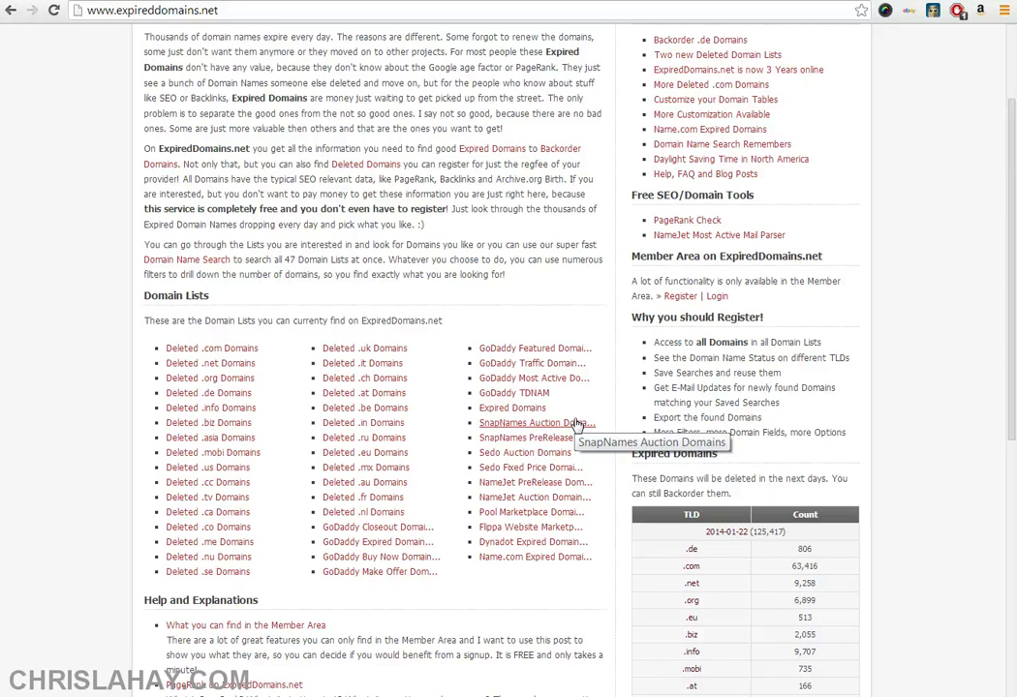
scroll(475, 232, "up", 3)
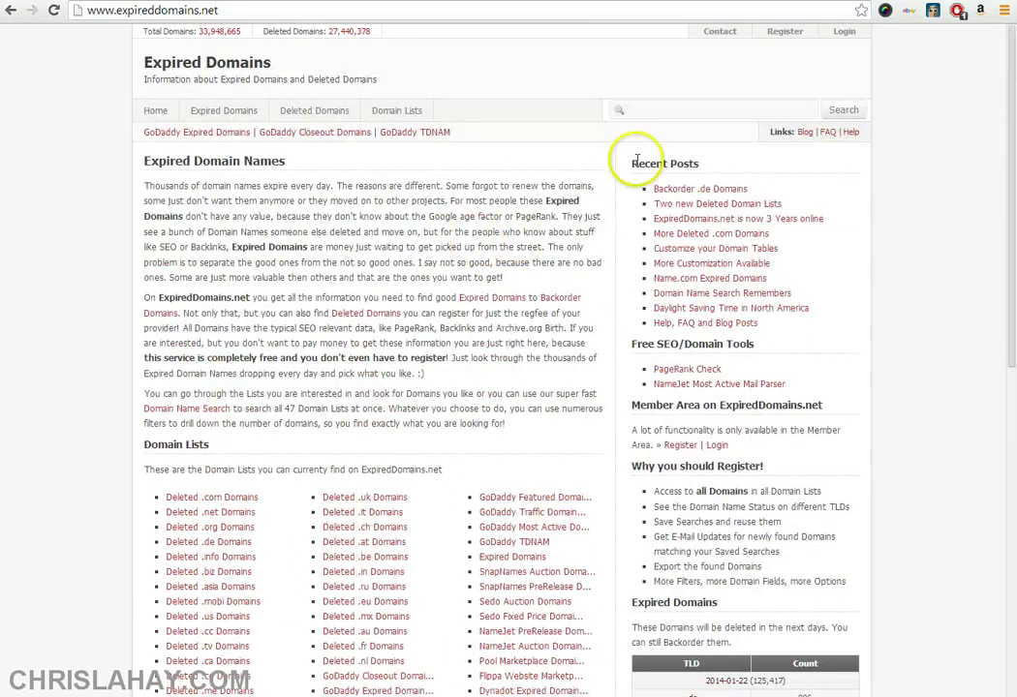
left_click(647, 109)
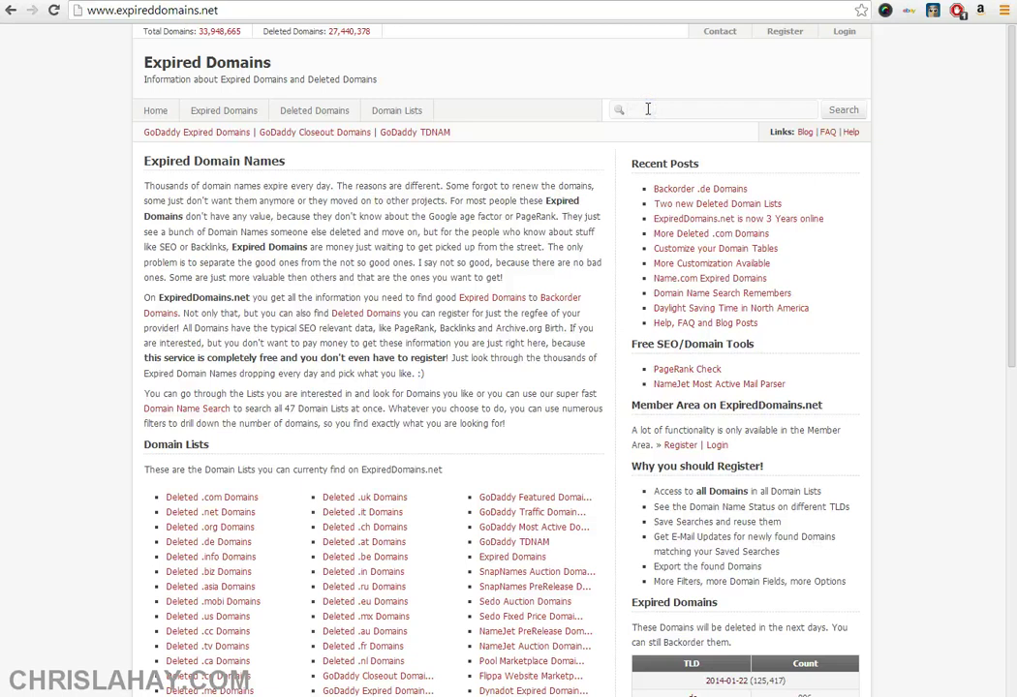
type("pasta")
key("Return")
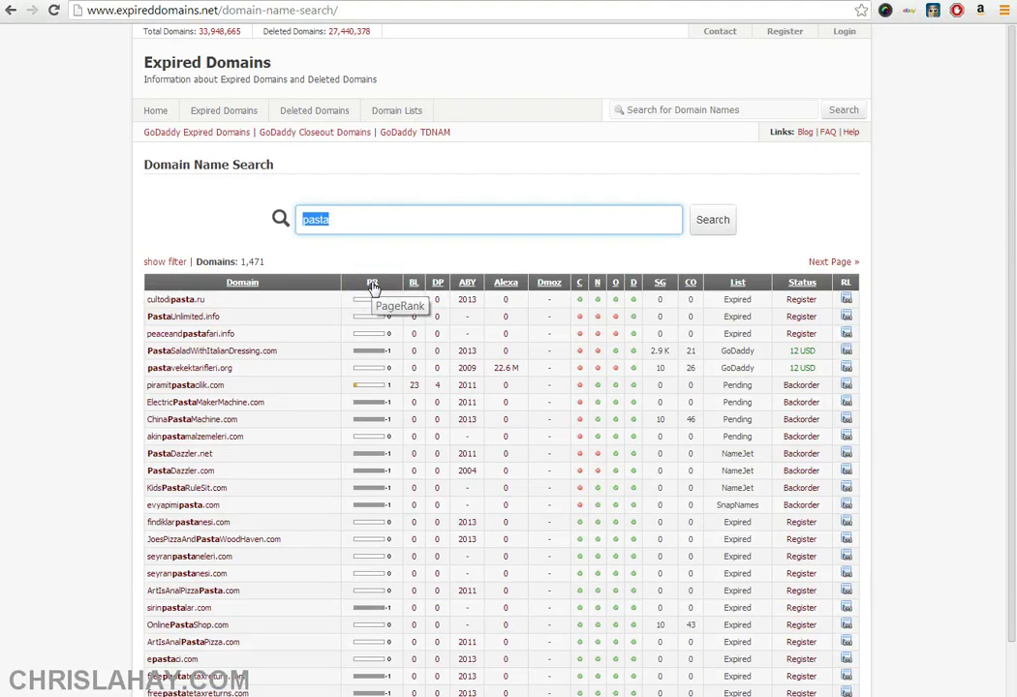
Sort the pasta results by PageRank descending so PageRank 3 domains lead.
left_click(373, 285)
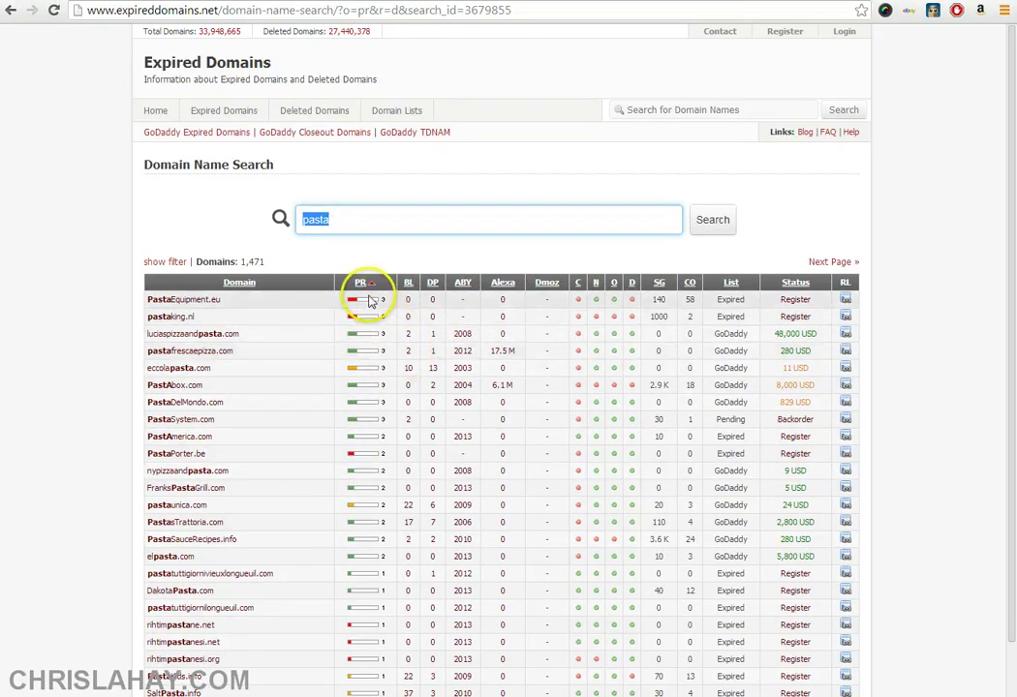
mouse_move(366, 306)
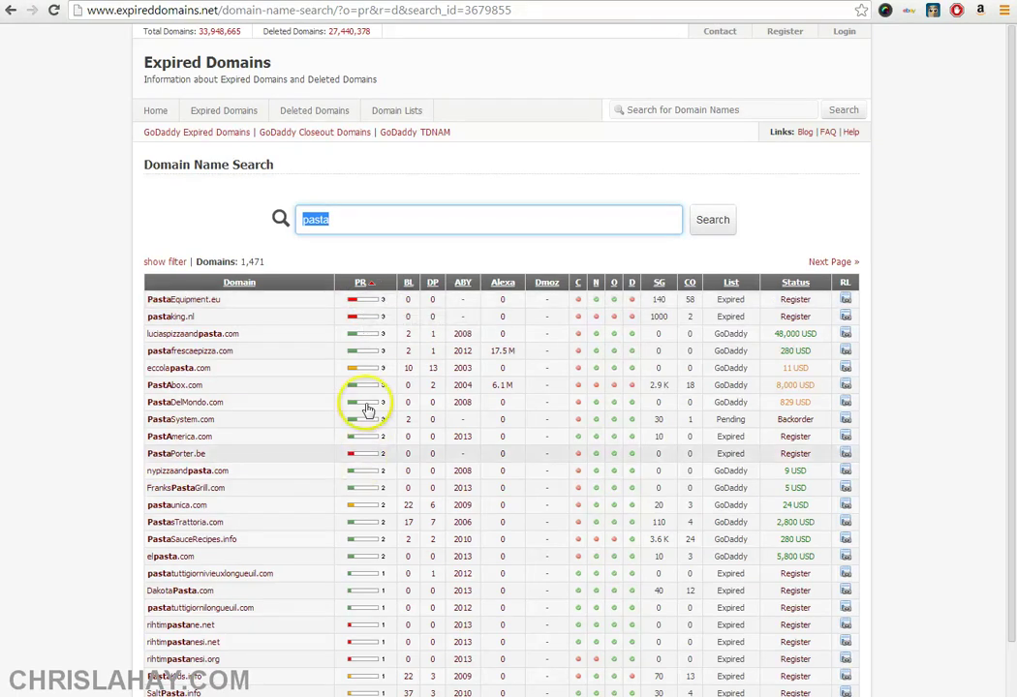
mouse_move(361, 375)
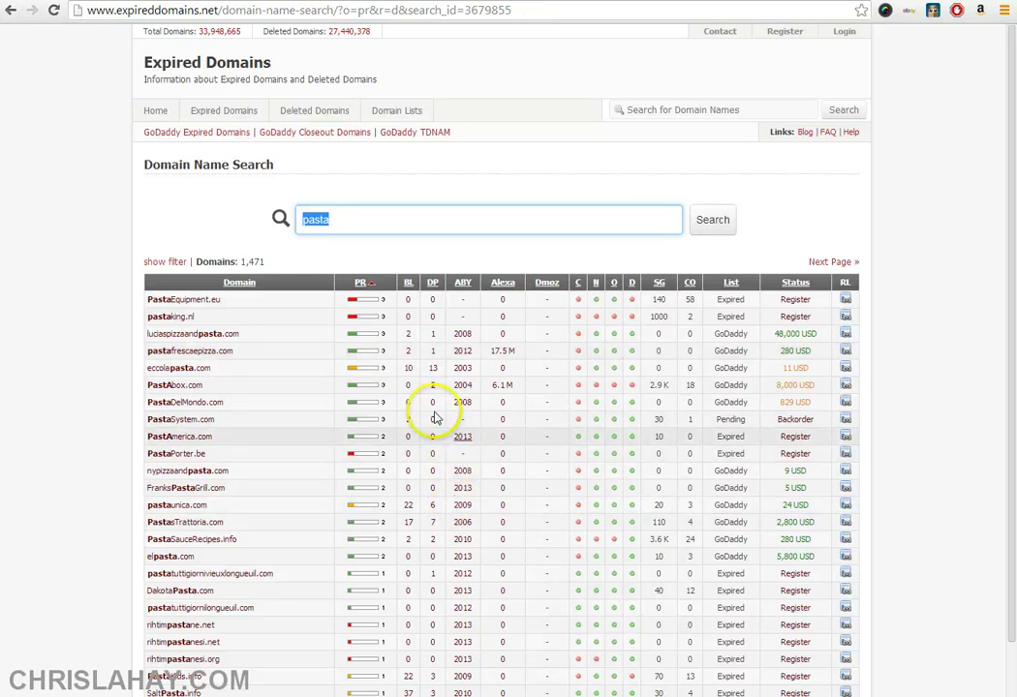
Re-sort by backlinks, then by global monthly searches, putting Pasta.ca (246.0 K) first.
left_click(410, 285)
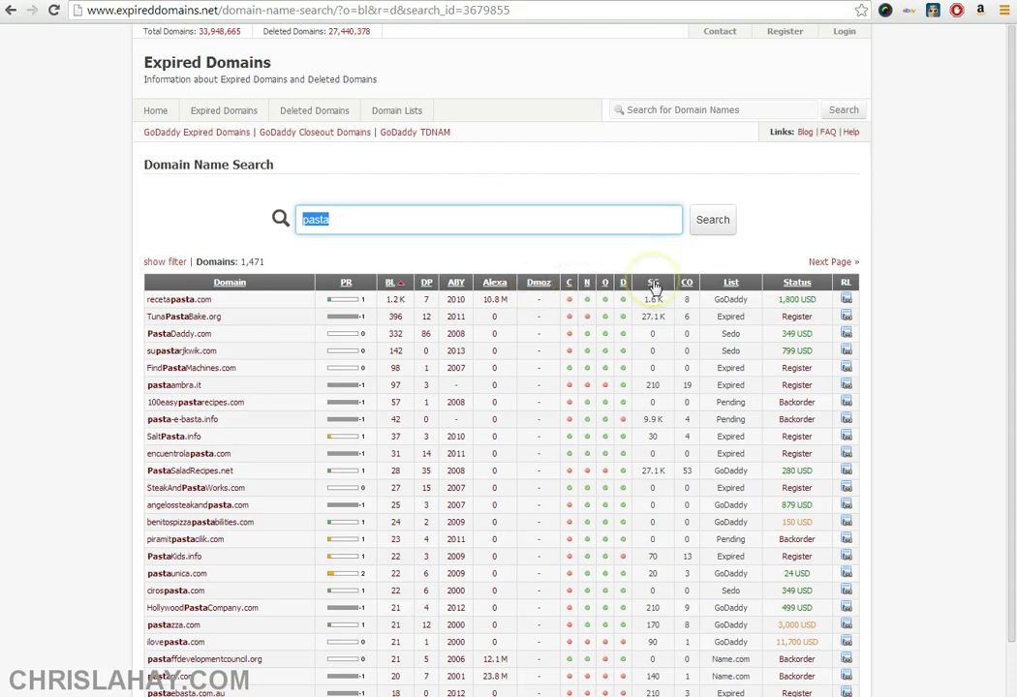
mouse_move(654, 287)
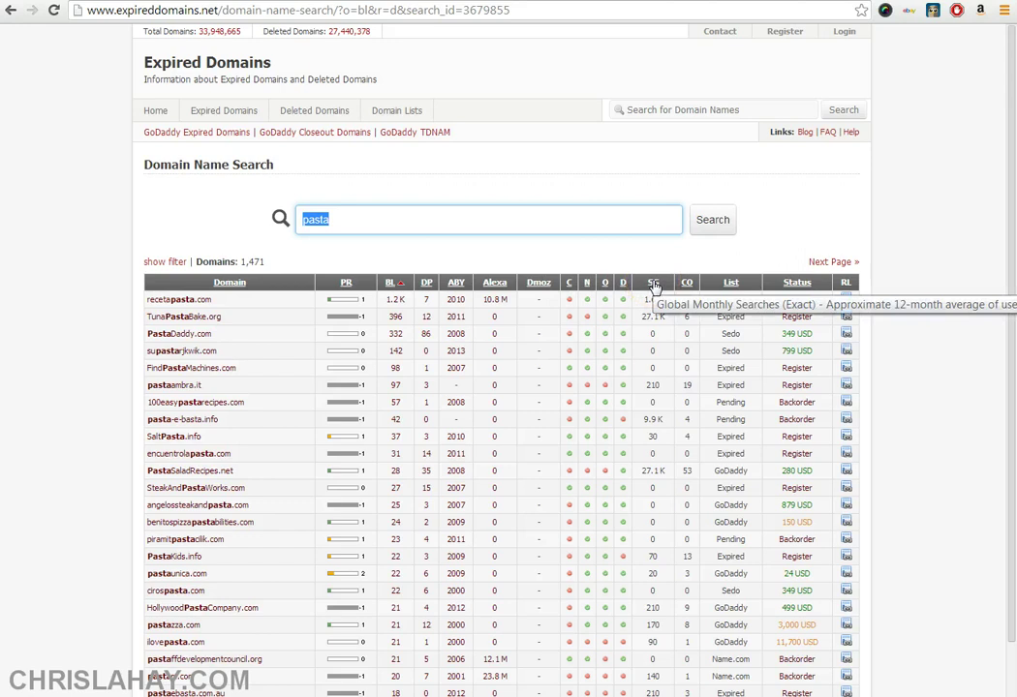
left_click(654, 285)
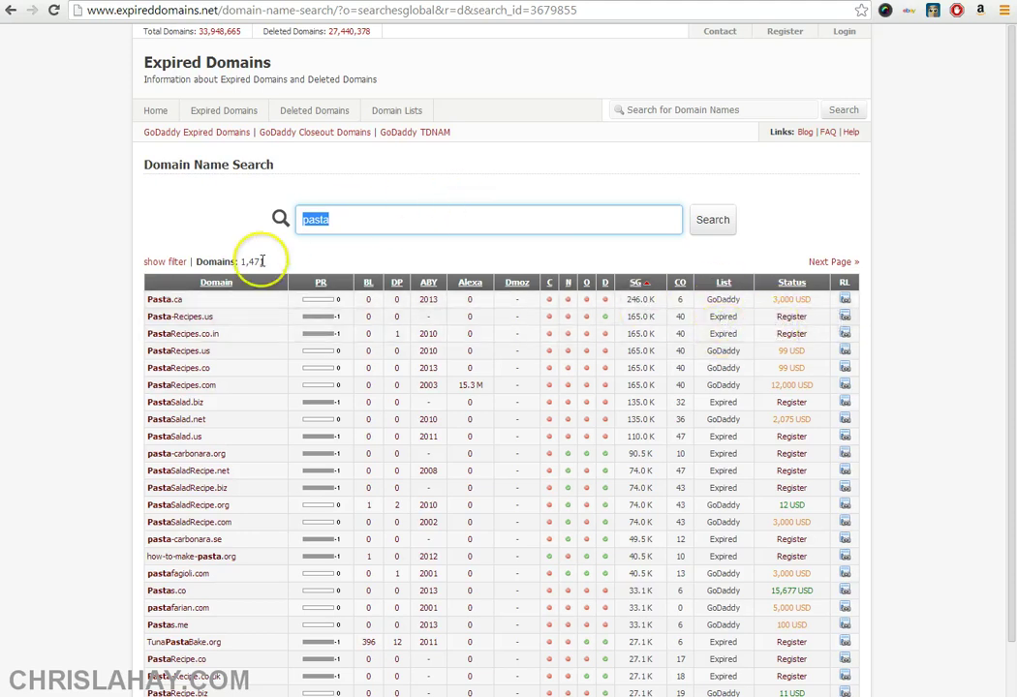
Show the filters with 'pasta' as the contains text, .com TLD and Deleted Domains ticked.
left_click(164, 263)
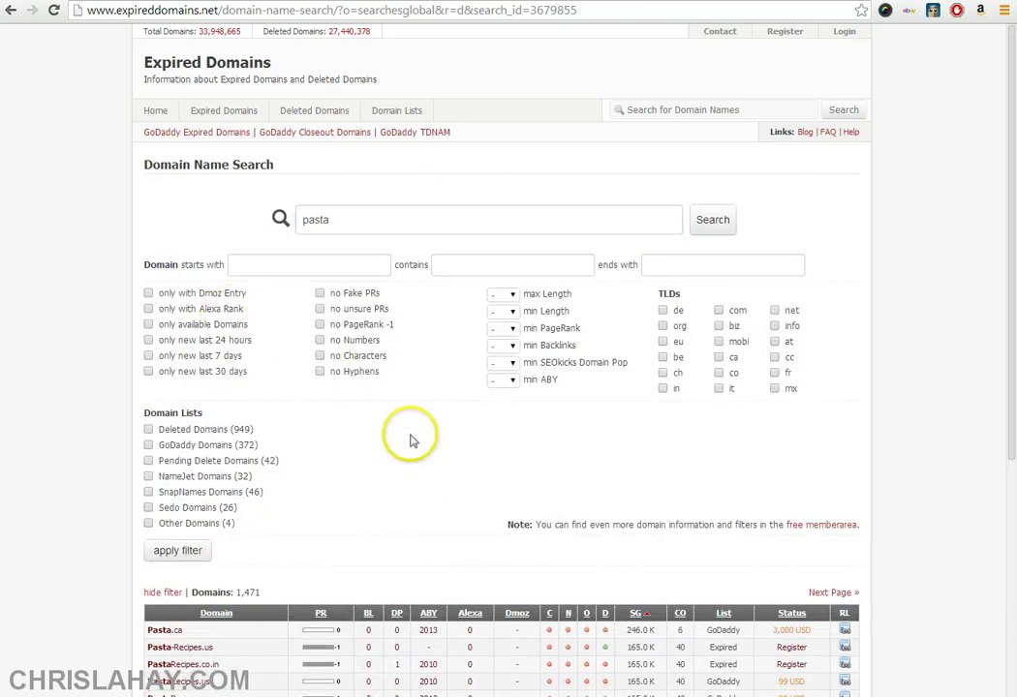
left_click(537, 266)
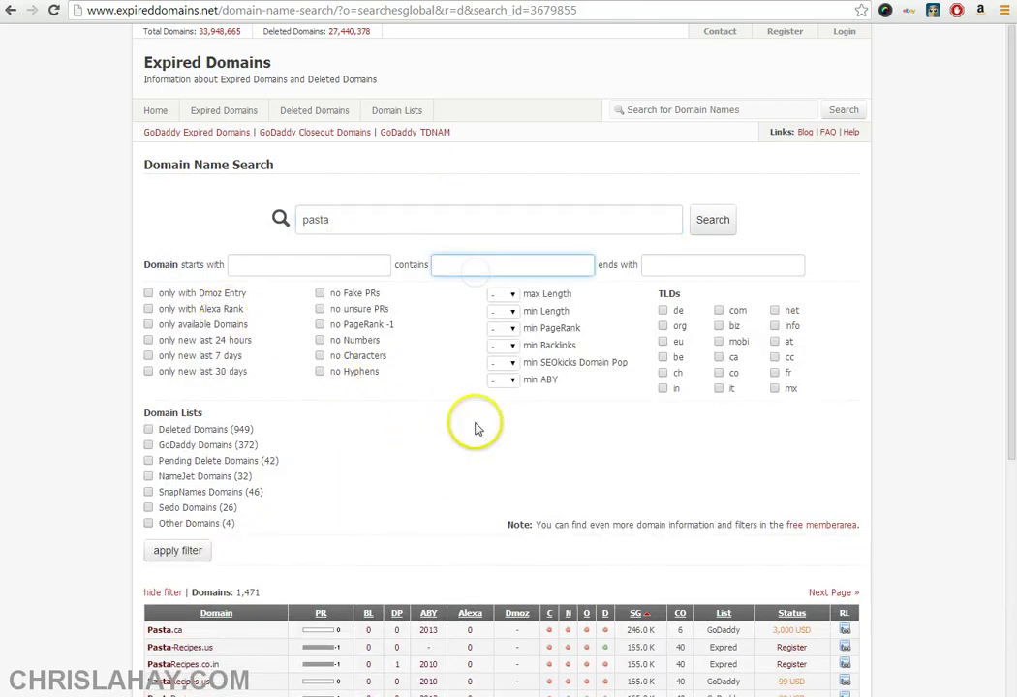
type("pasta")
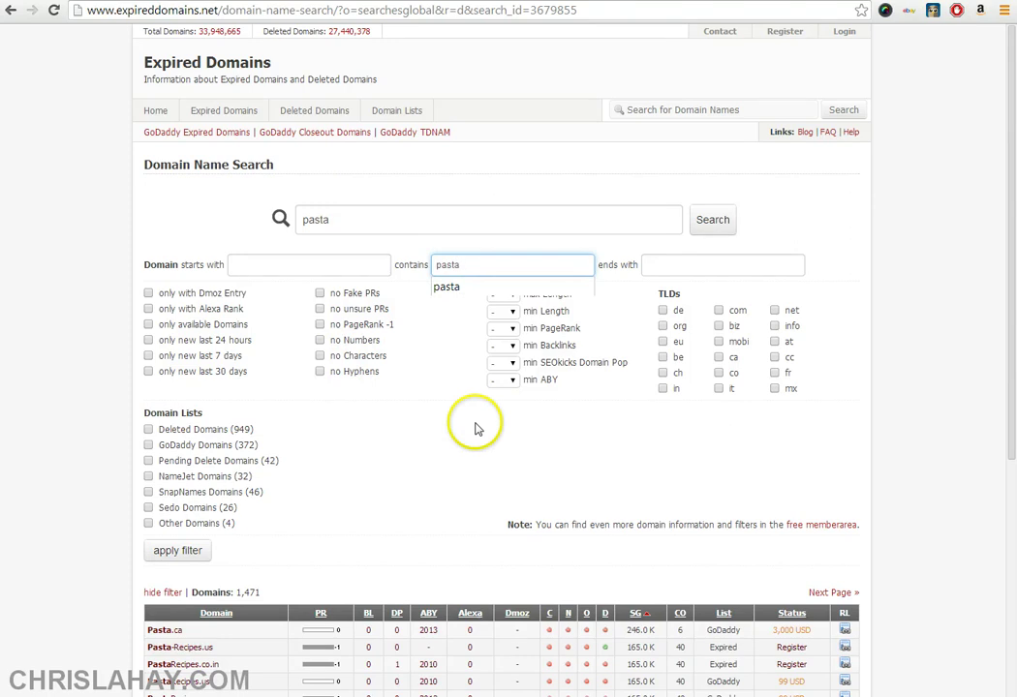
left_click(721, 311)
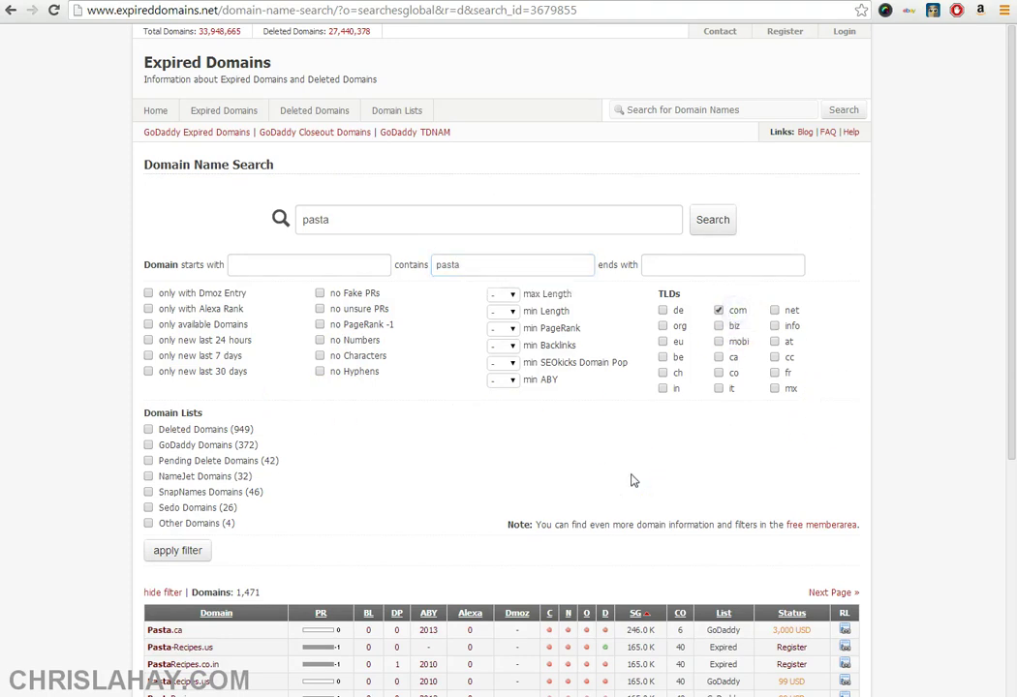
left_click(679, 473)
Apply the filters for 223 .com pasta domains, sort by PageRank, and select DakotaPasta.com.
left_click(242, 429)
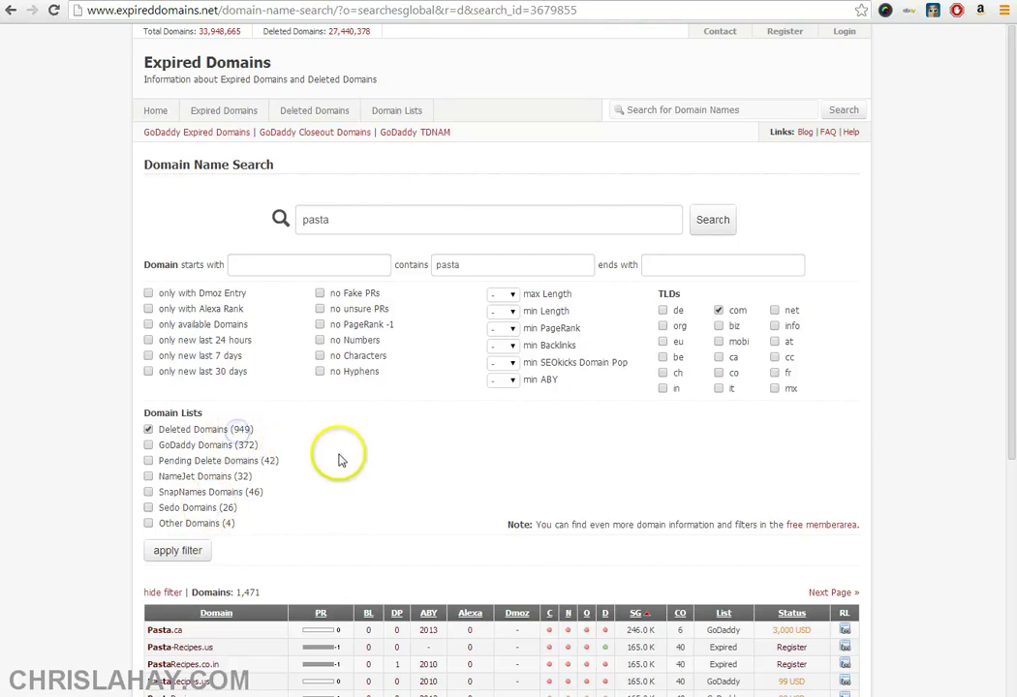
left_click(167, 550)
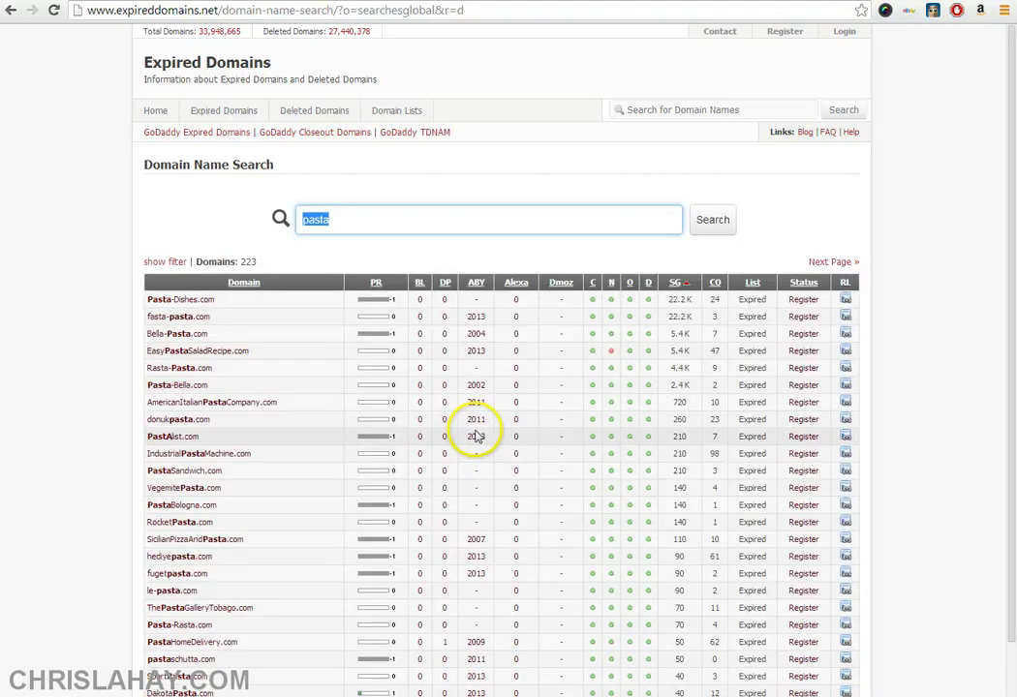
left_click(376, 282)
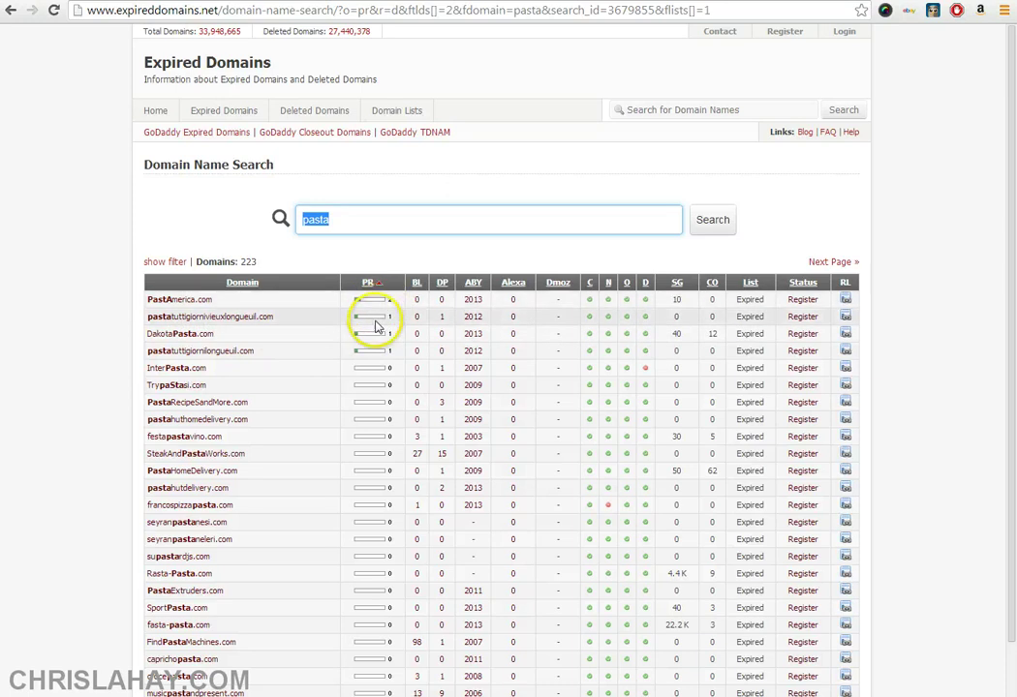
left_click_drag(232, 333, 150, 329)
key("ctrl+c")
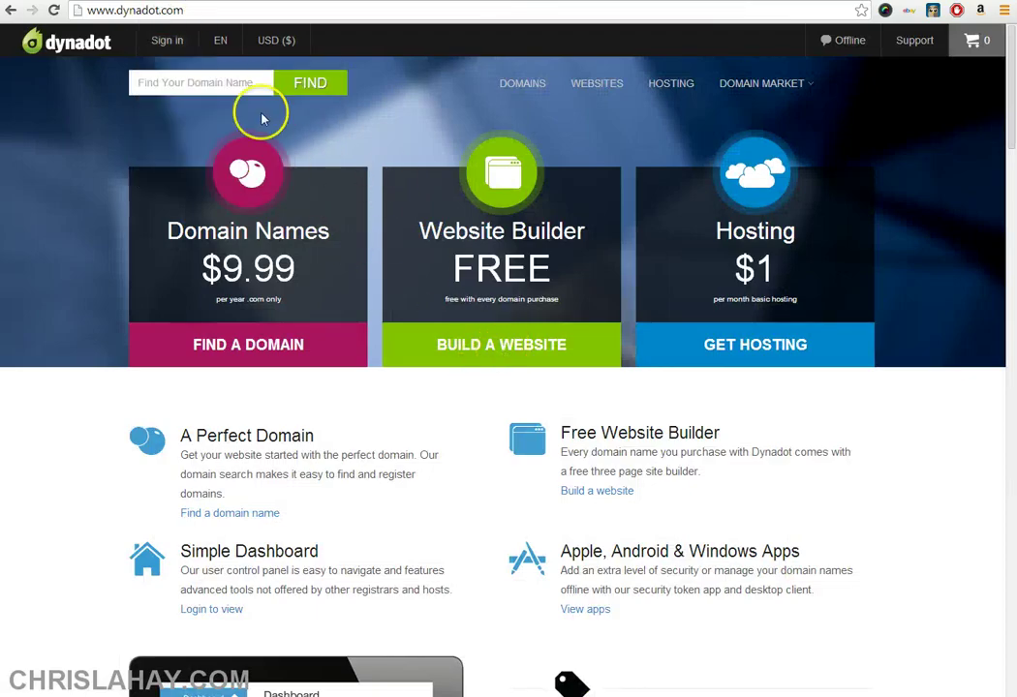
Check DakotaPasta.com on Dynadot, which shows it available for $9.99.
left_click(213, 78)
key("ctrl+v")
left_click(310, 82)
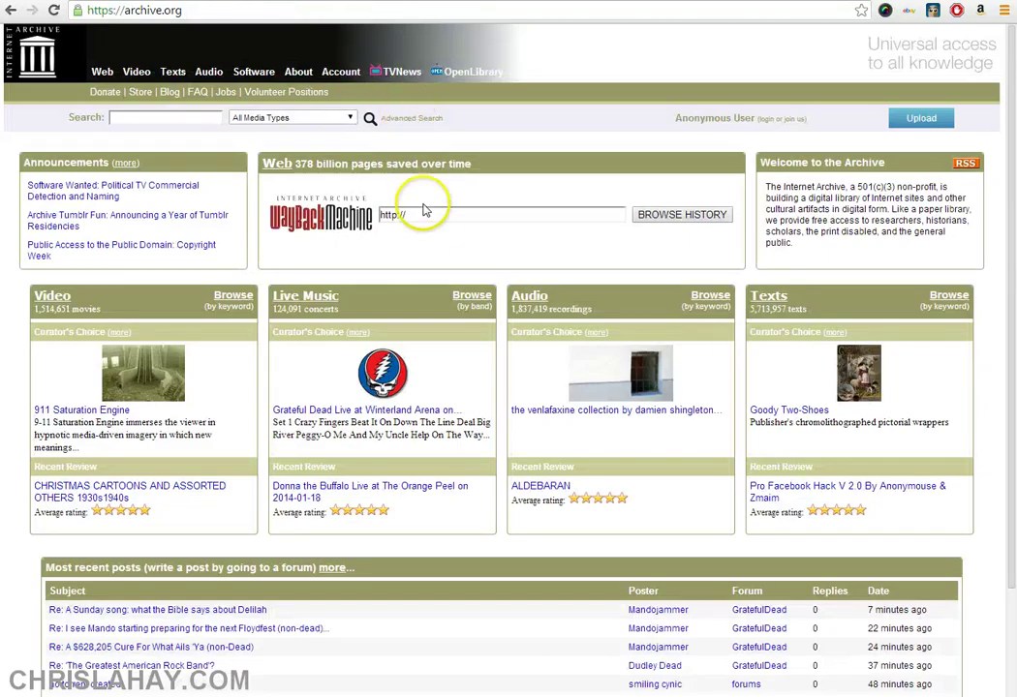
Look up DakotaPasta.com in the Wayback Machine and show its 2013 capture calendar.
left_click(422, 219)
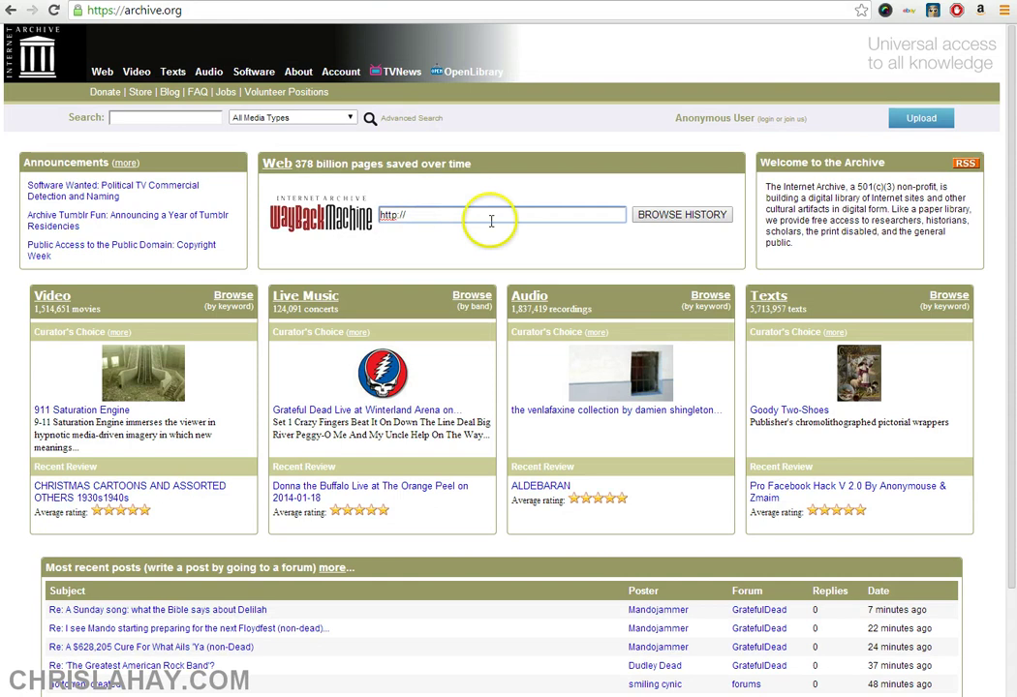
key("ctrl+v")
left_click(683, 222)
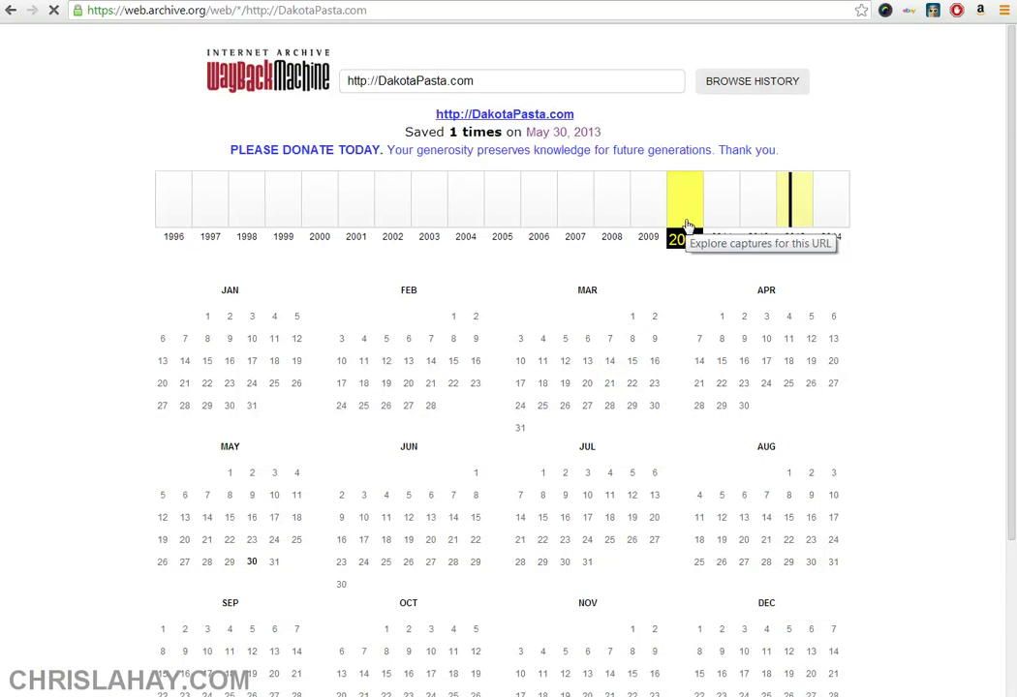
left_click(972, 150)
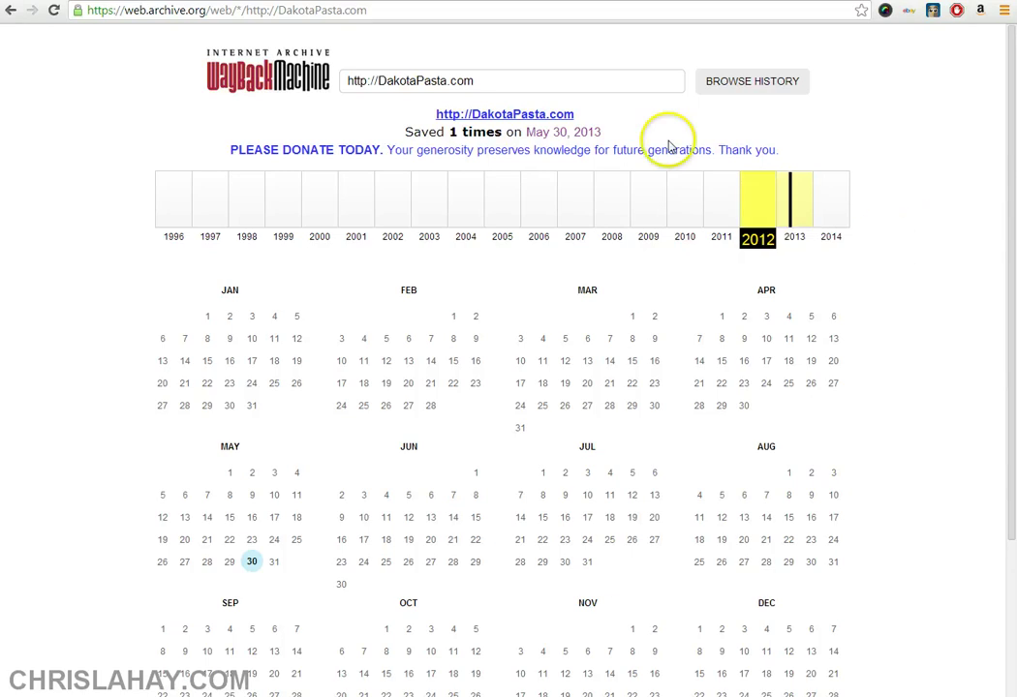
left_click(802, 198)
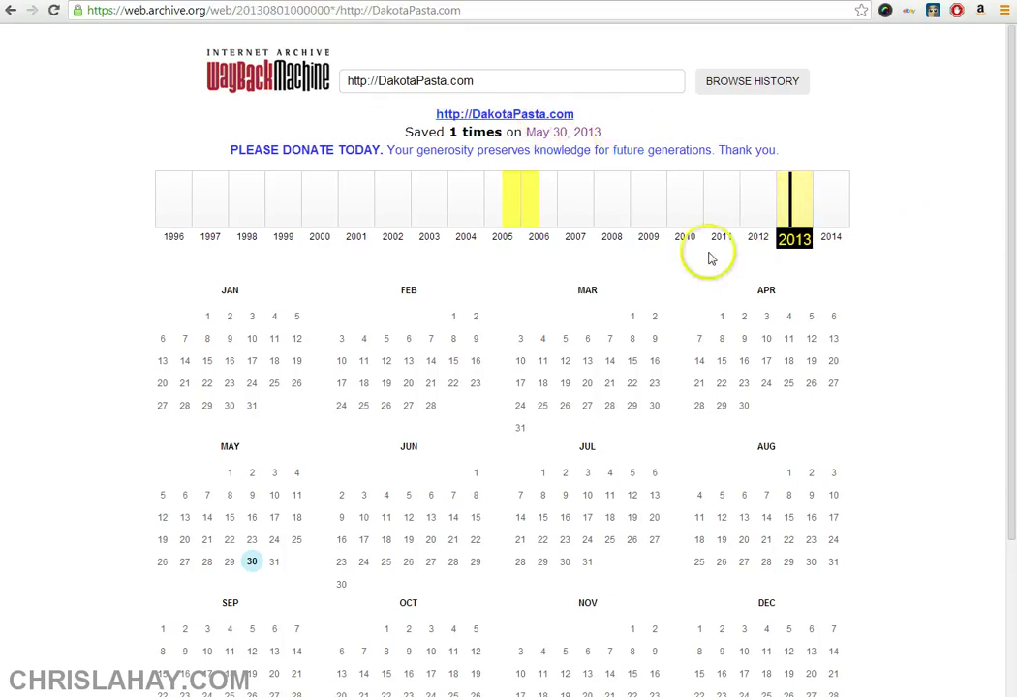
scroll(678, 262, "down", 1)
Open DakotaPasta.com's May 30, 2013 archived snapshot.
left_click(252, 487)
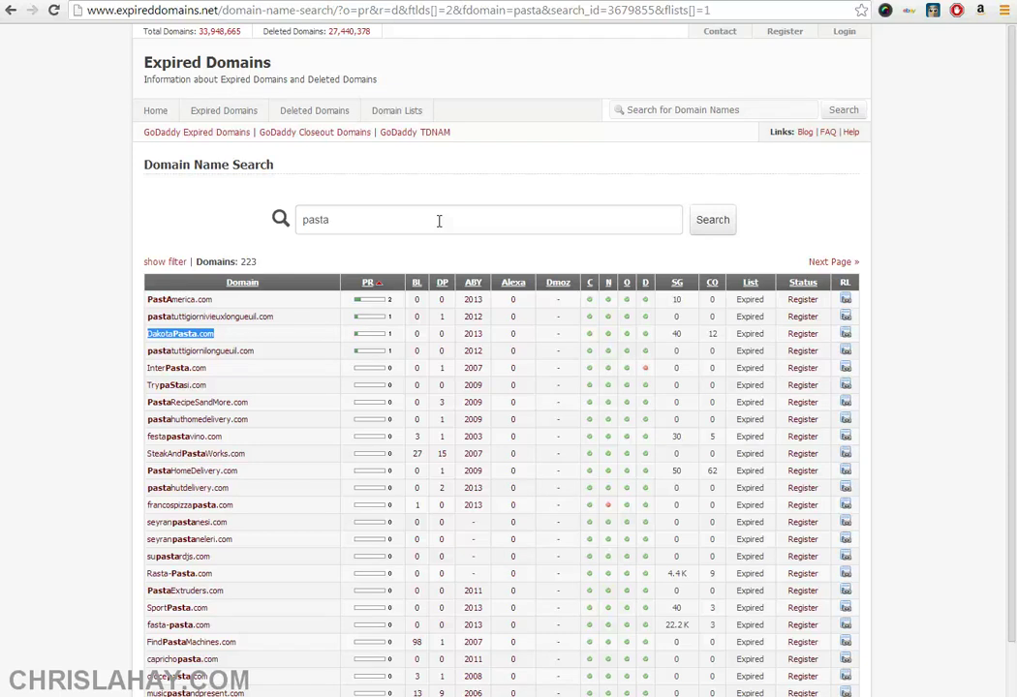
left_click(441, 224)
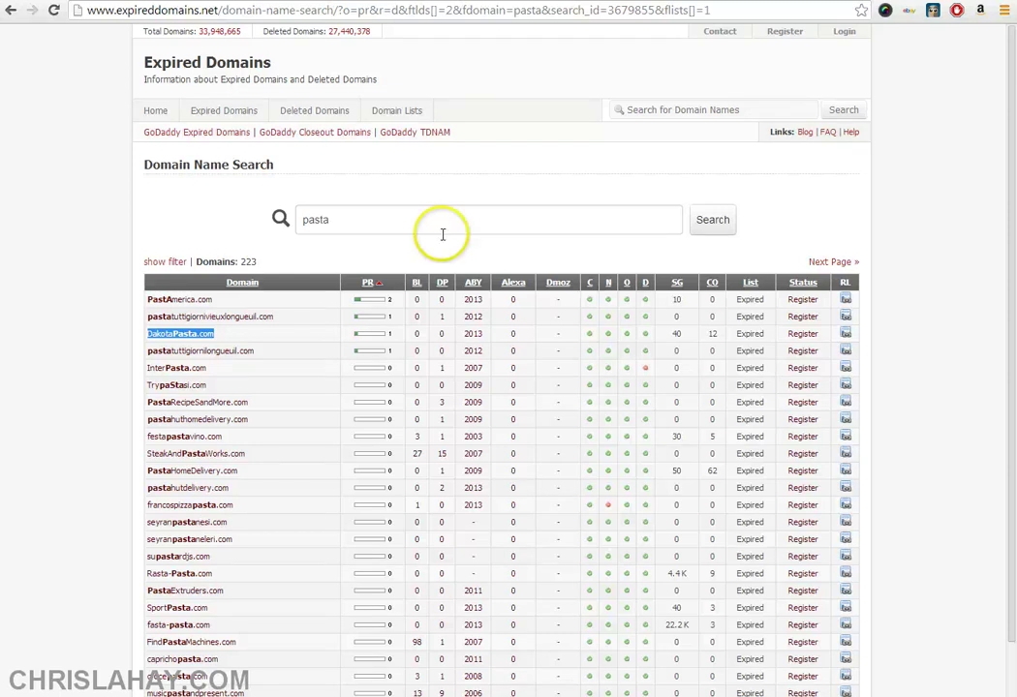
left_click(383, 221)
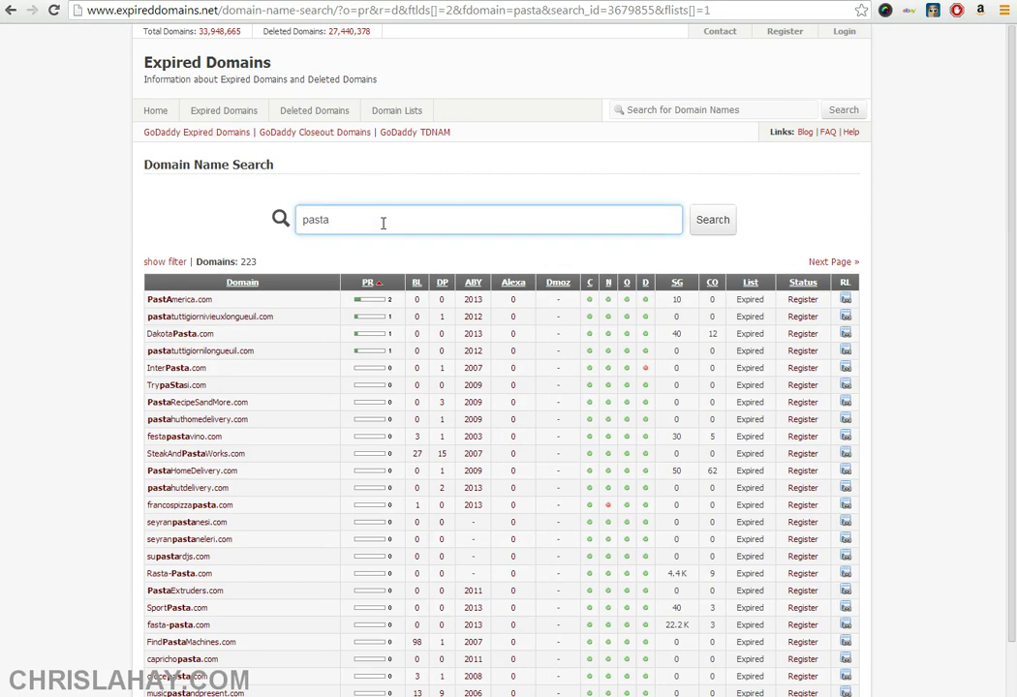
left_click(420, 222)
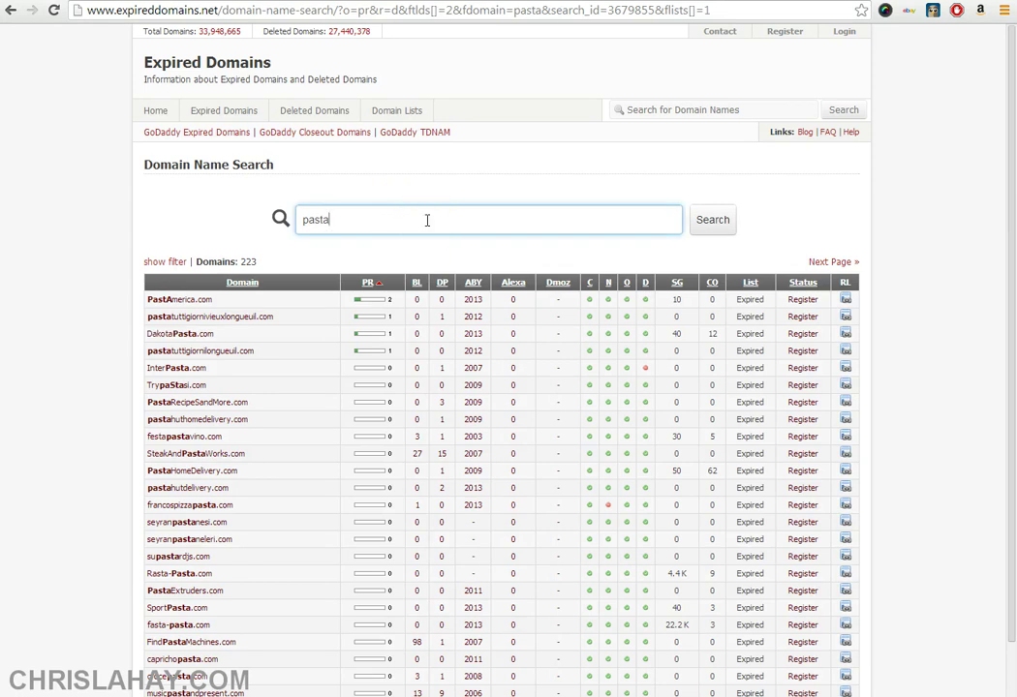